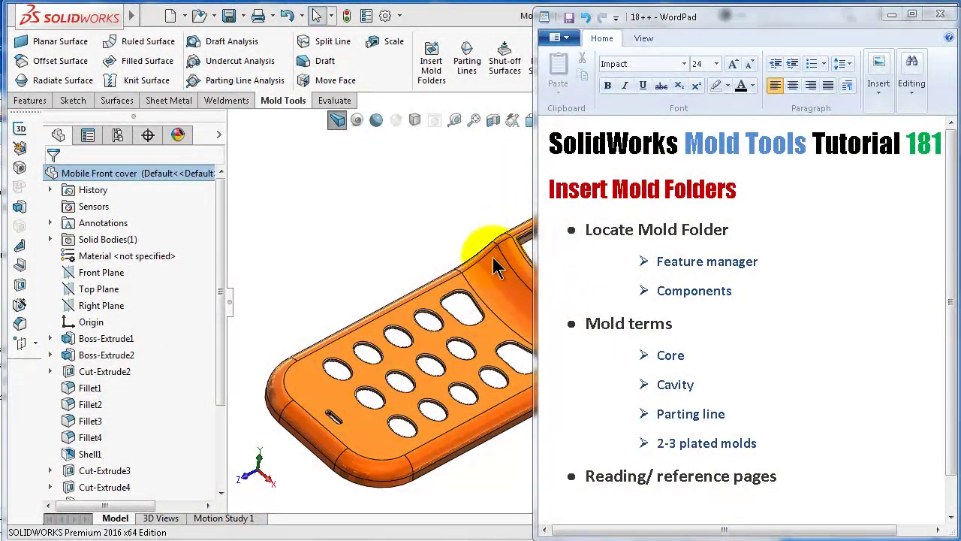
Step: Bring the SolidWorks Mobile Front cover part in front of the WordPad outline
left_click(437, 209)
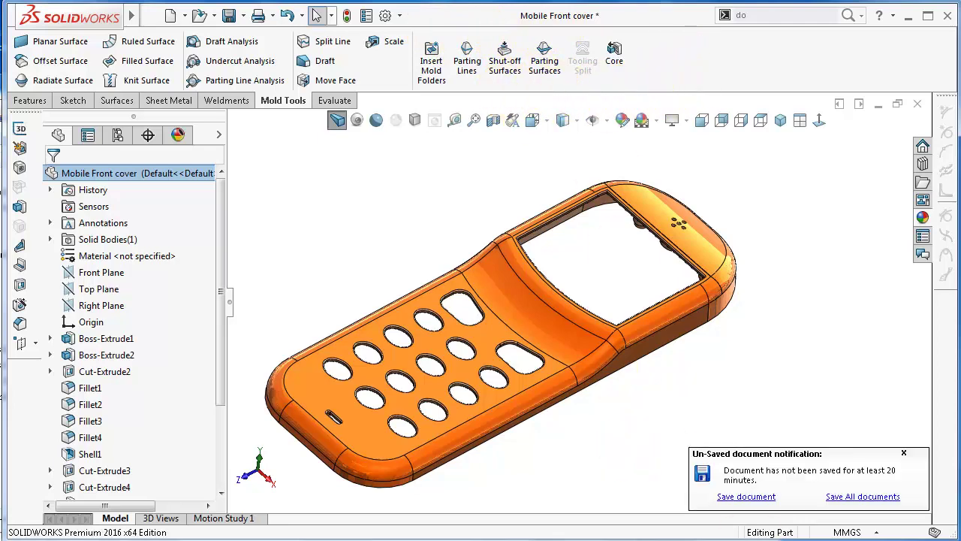
key("alt+Tab")
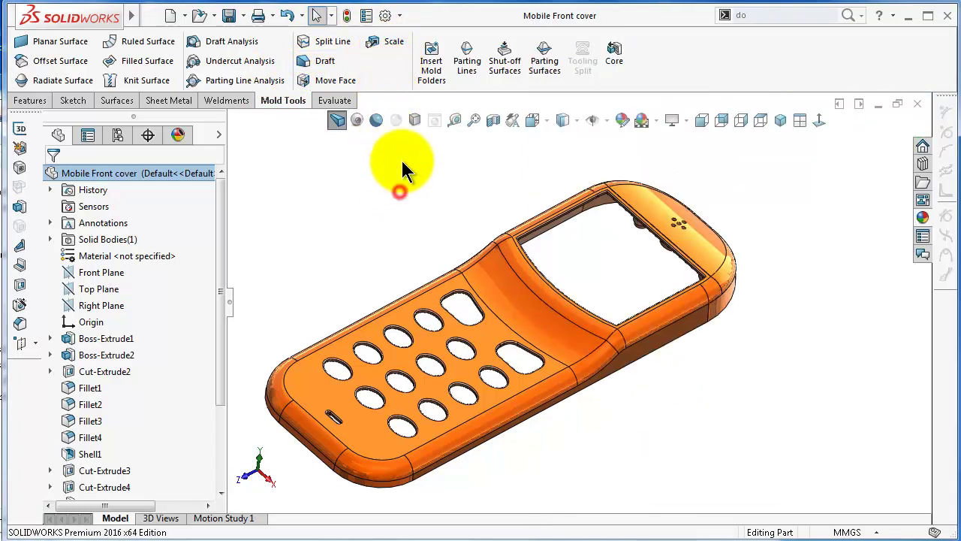
left_click(401, 193)
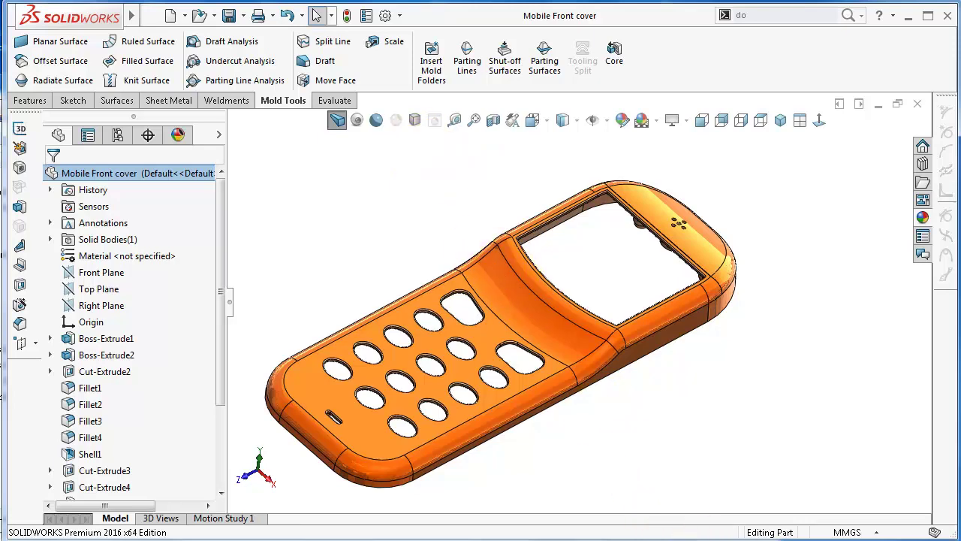
key("alt+Tab")
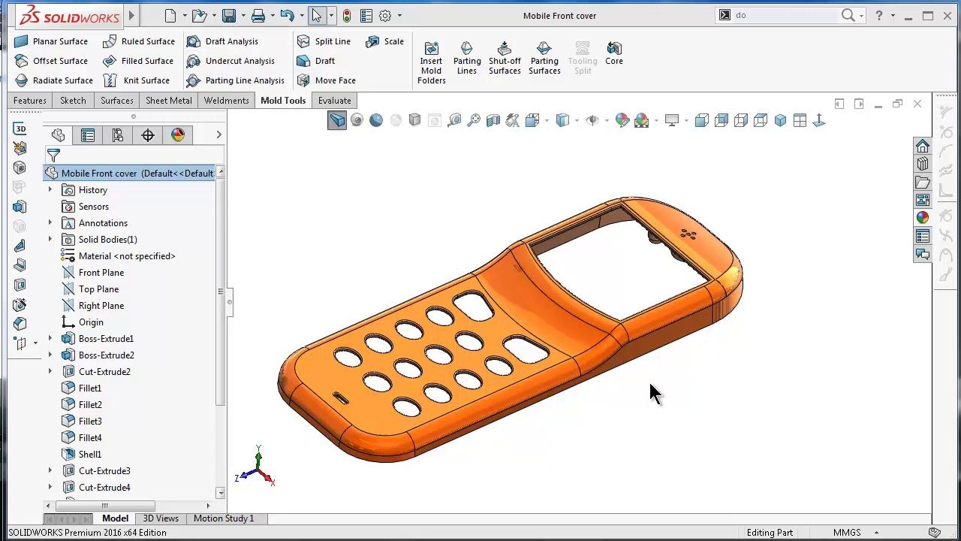
middle_click_drag(653, 392, 585, 267)
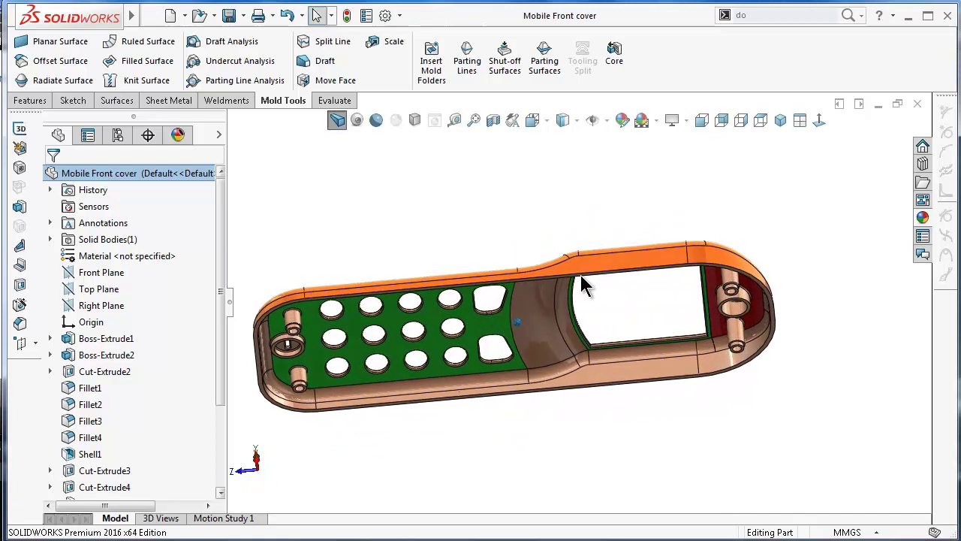
key("ctrl+7")
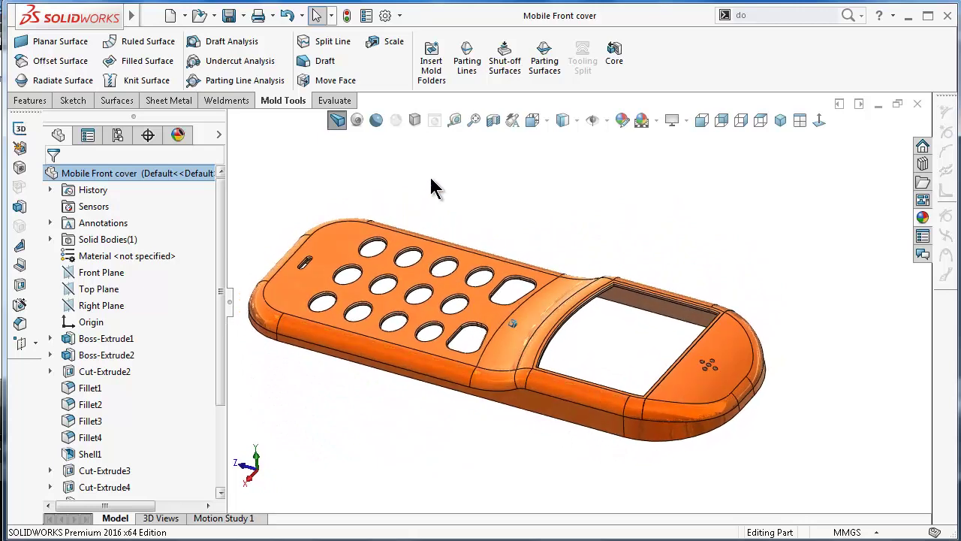
Step: Insert mold folders into the Mobile Front cover and scroll the FeatureManager tree to check them
left_click(432, 69)
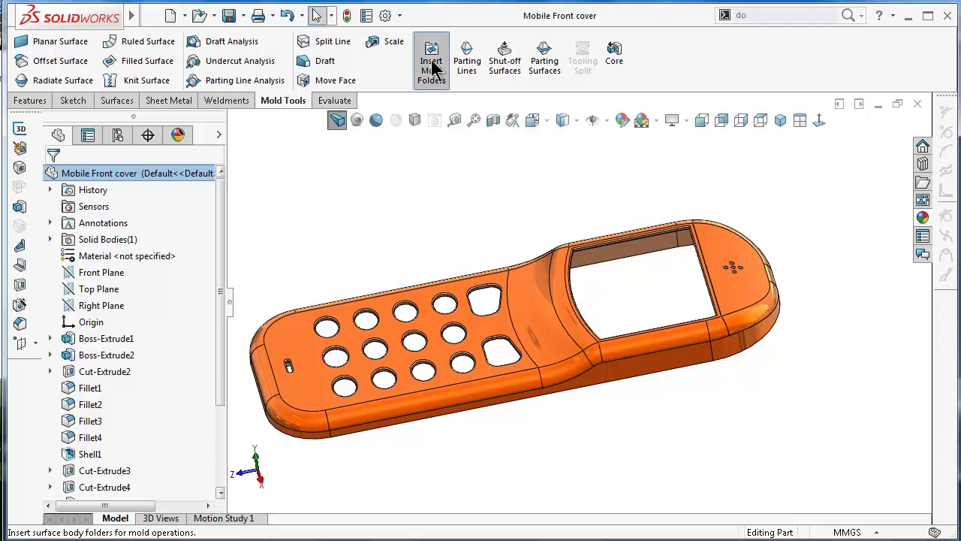
mouse_move(225, 223)
left_mouse_down()
mouse_move(223, 307)
mouse_move(223, 232)
left_mouse_up()
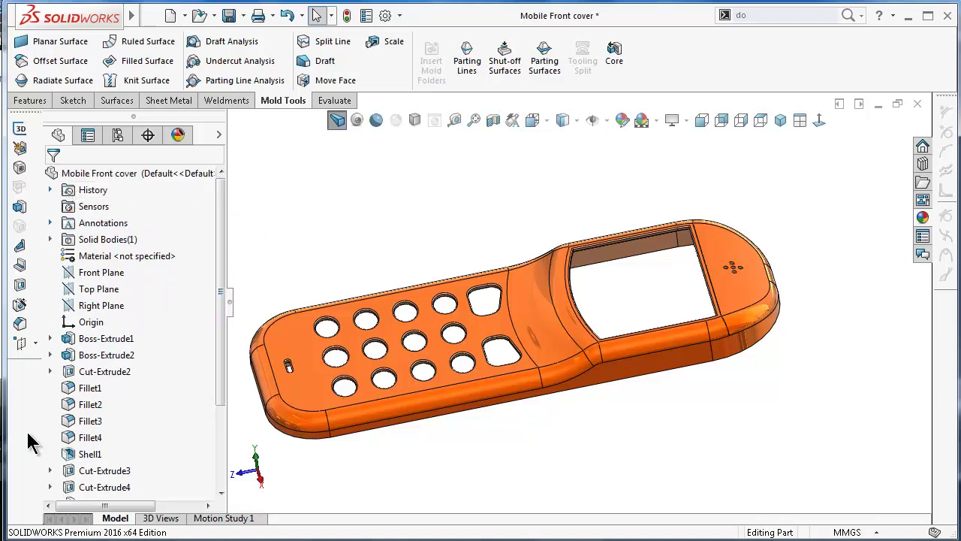
left_click_drag(223, 379, 219, 460)
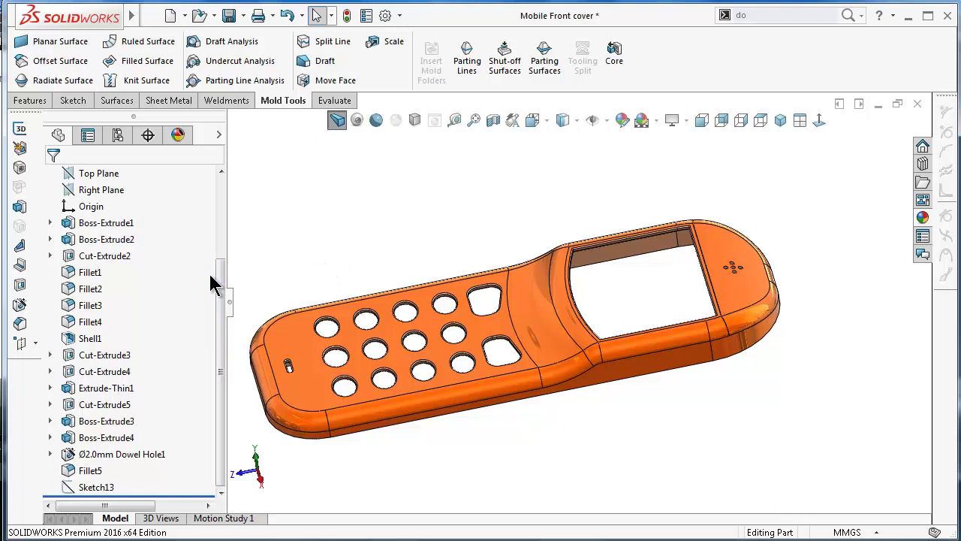
left_click_drag(217, 279, 223, 220)
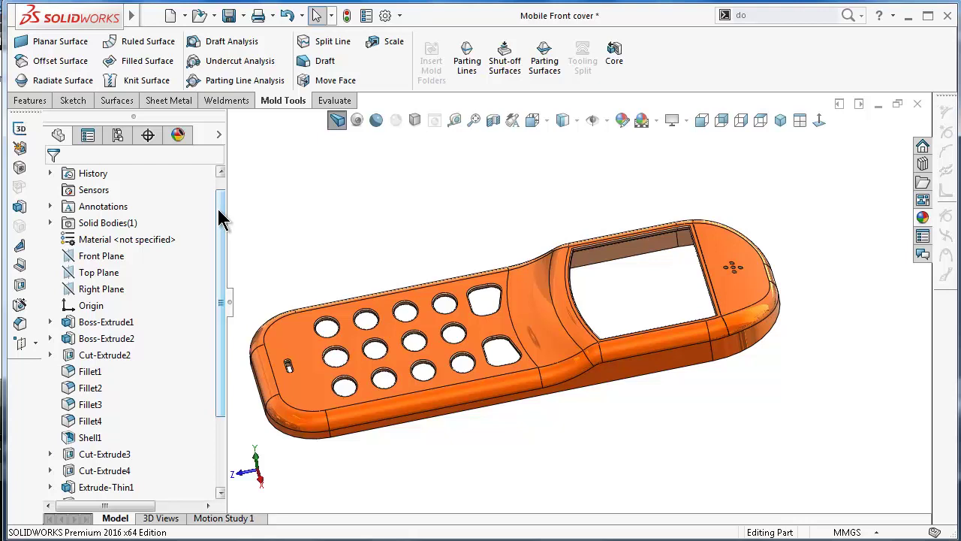
left_click_drag(222, 218, 223, 203)
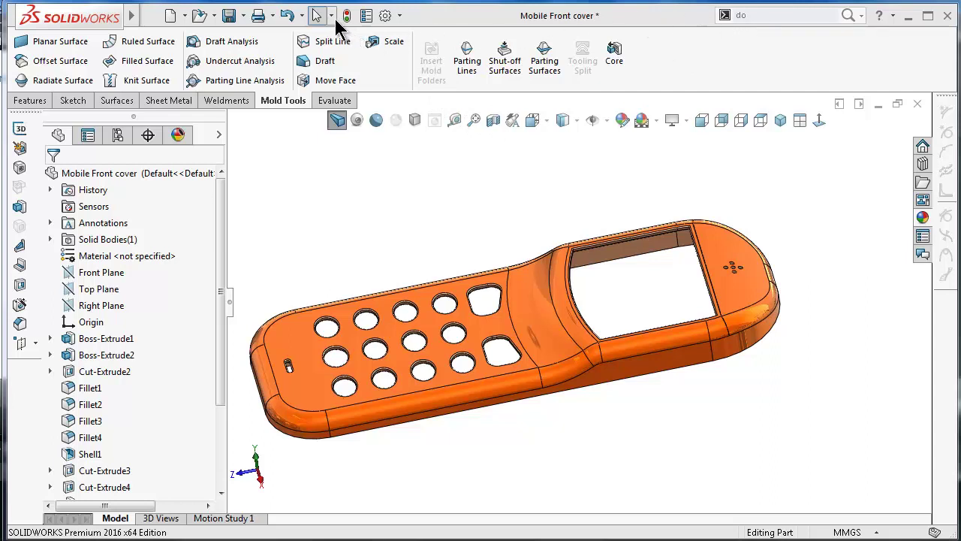
Step: In System Options > FeatureManager, set Surface Bodies to Show and apply
left_click(401, 17)
left_click(416, 35)
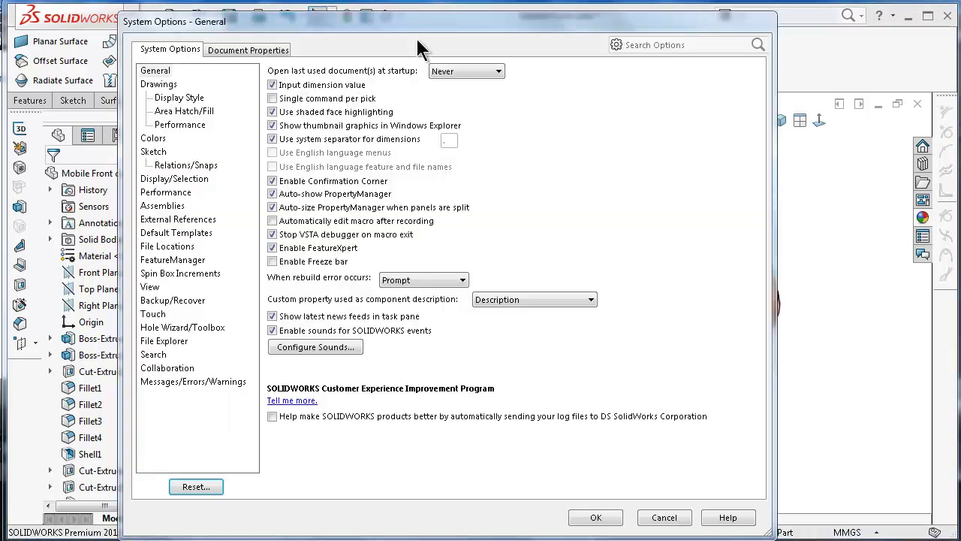
left_click(173, 260)
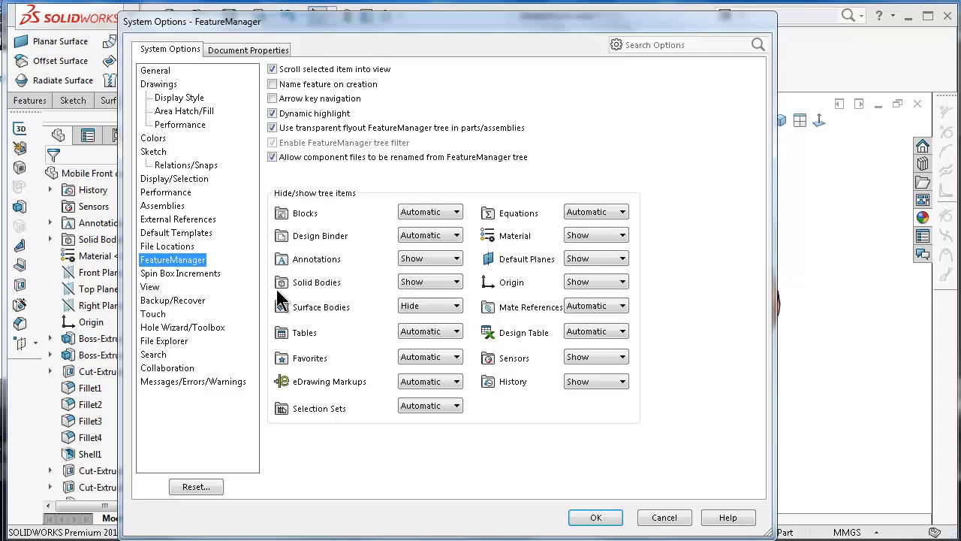
left_click(439, 310)
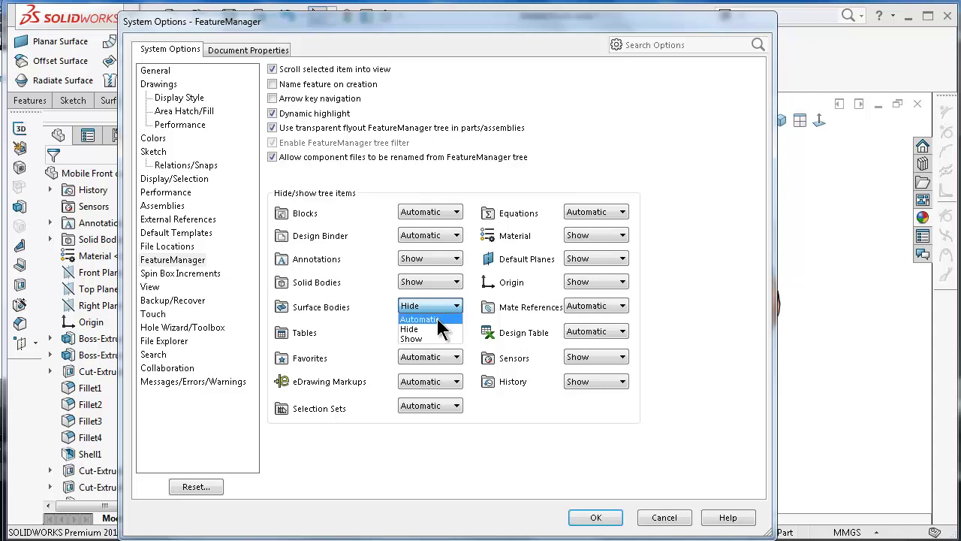
left_click(437, 318)
left_click(436, 309)
left_click(423, 339)
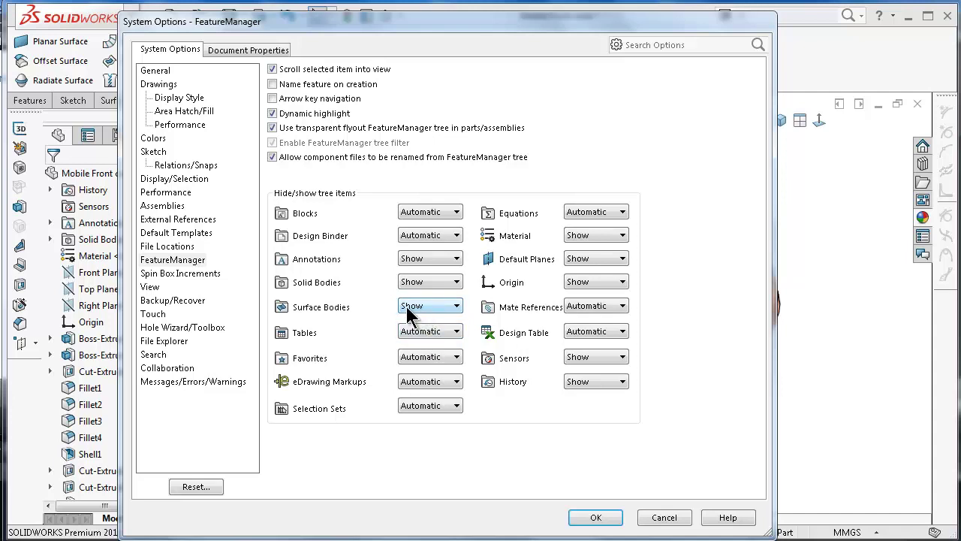
left_click(616, 518)
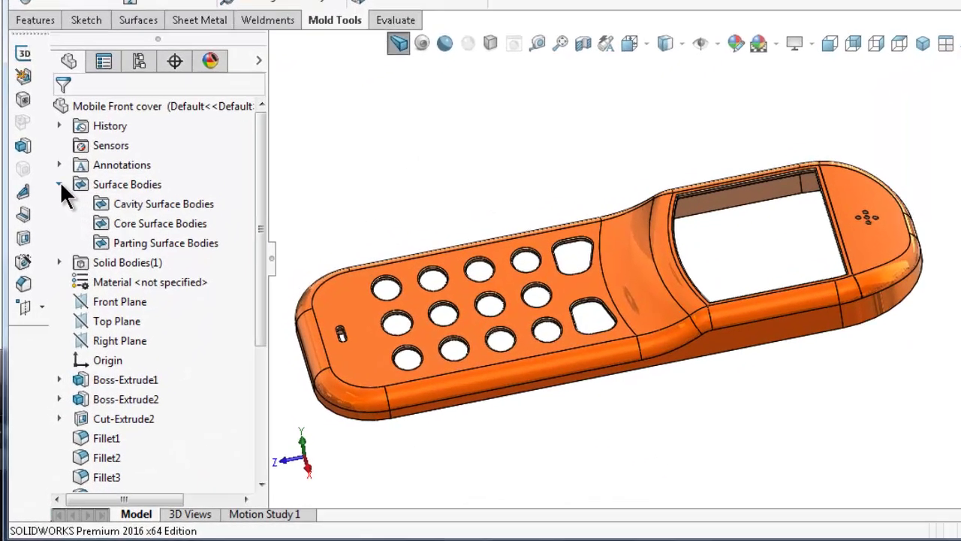
left_click(59, 184)
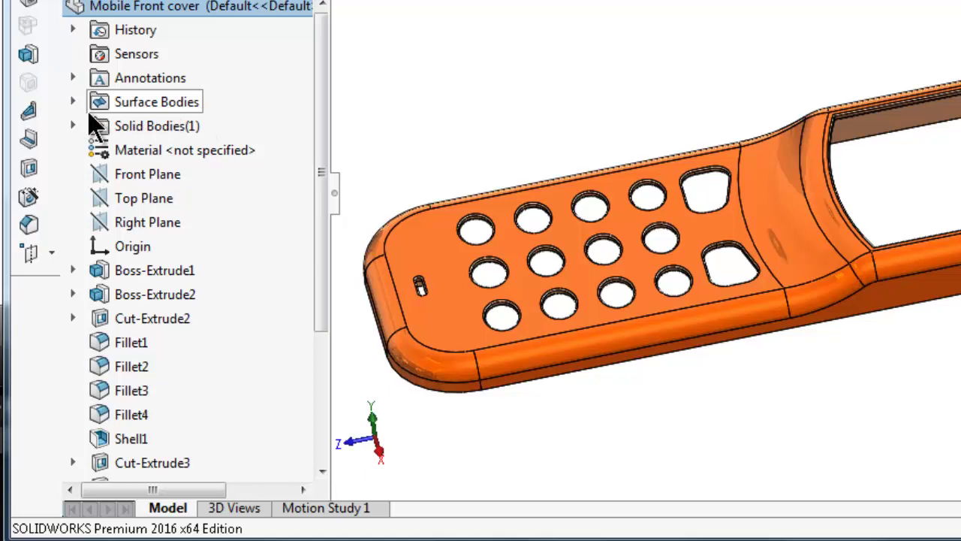
left_click(74, 105)
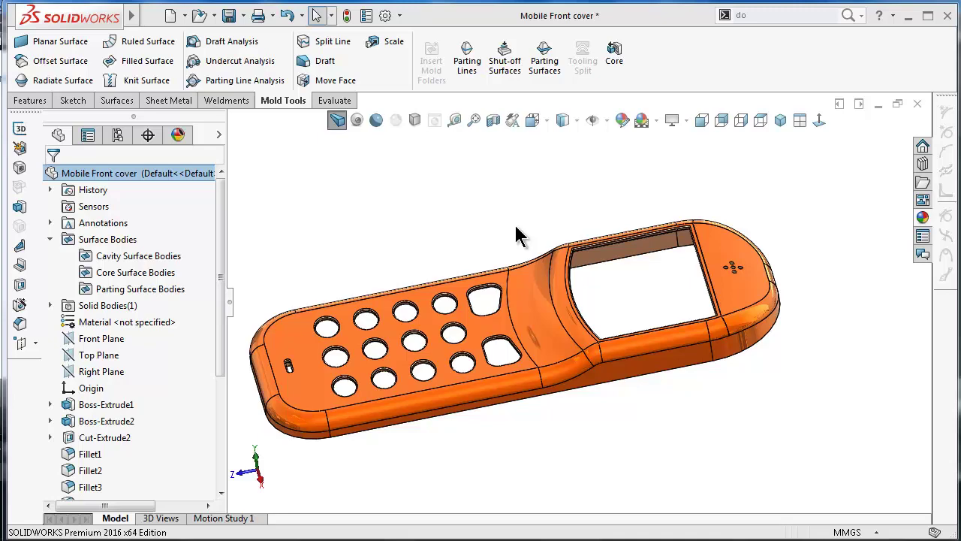
middle_click_drag(528, 236, 543, 230)
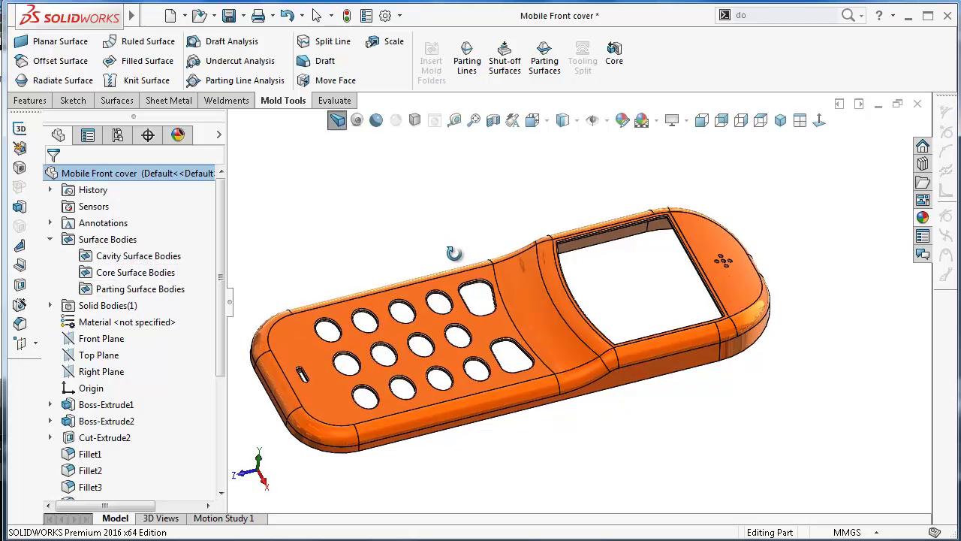
key("Escape")
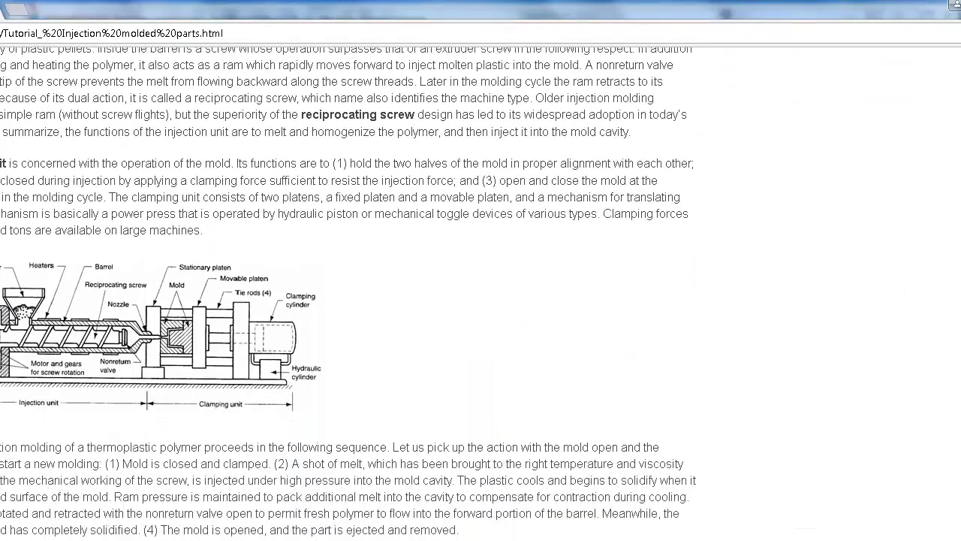
scroll(348, 292, "down", 4)
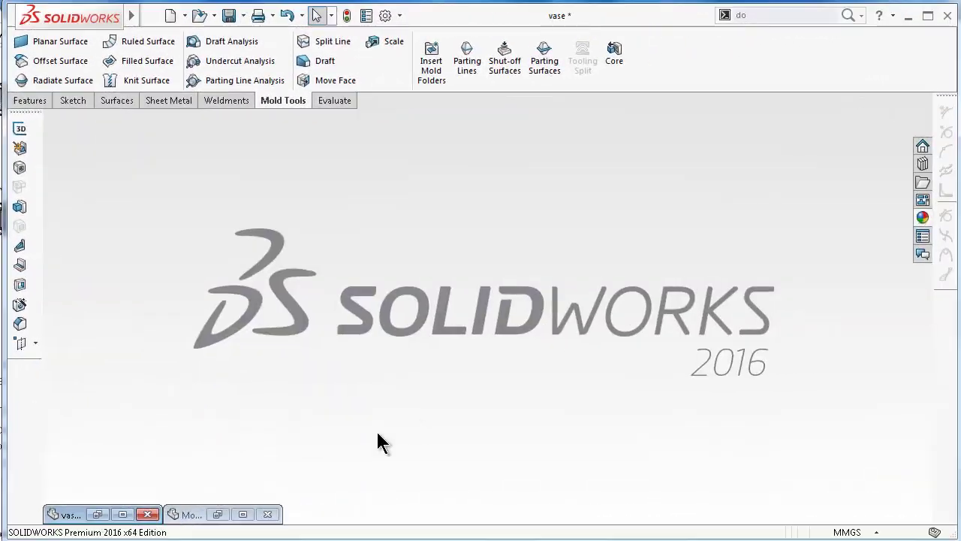
Step: Restore the vase and run Parting Line Analysis using its top face as pull direction
double_click(75, 515)
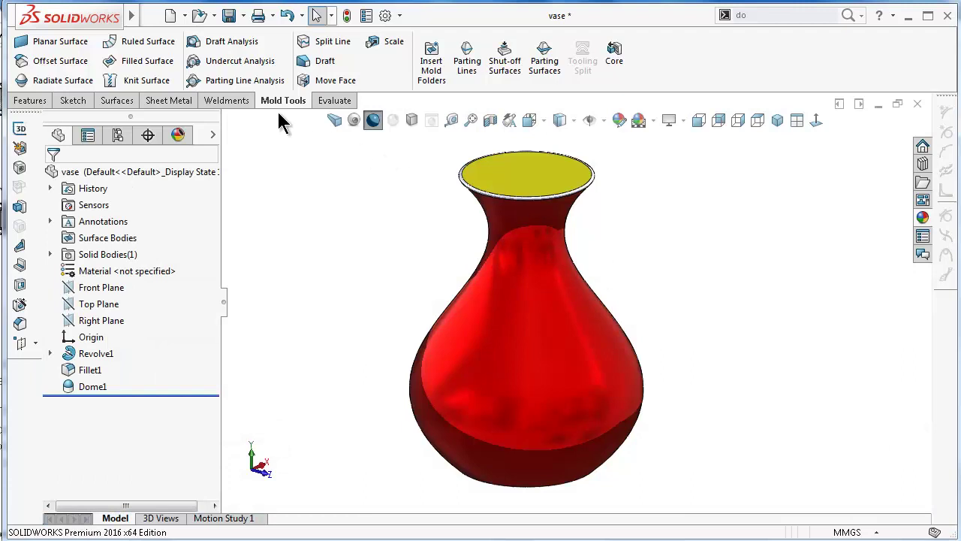
left_click(228, 84)
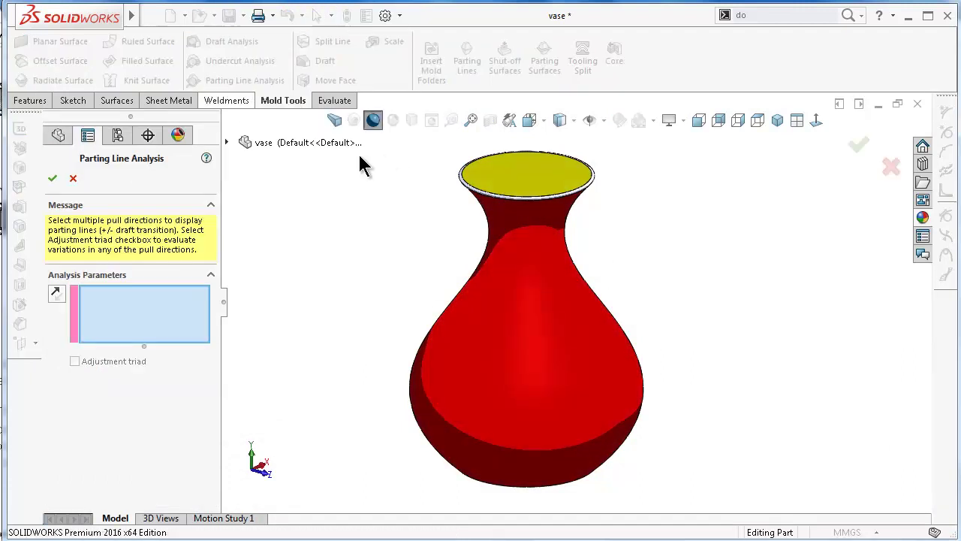
left_click(535, 181)
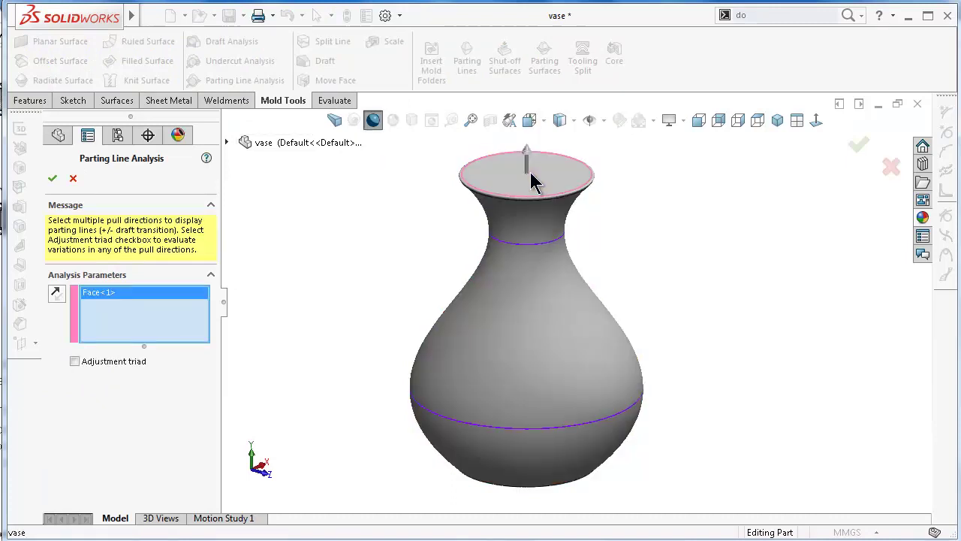
middle_click_drag(573, 315, 558, 255)
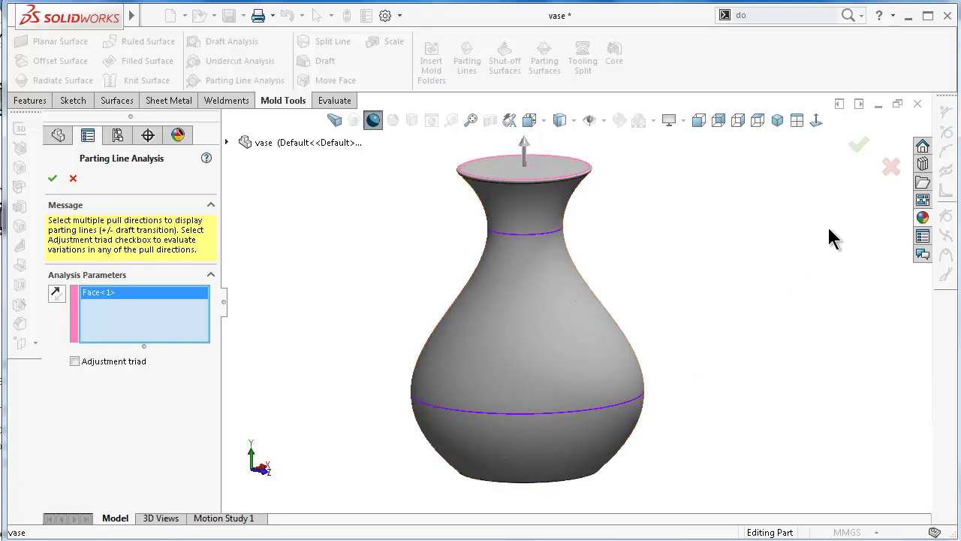
left_click(858, 148)
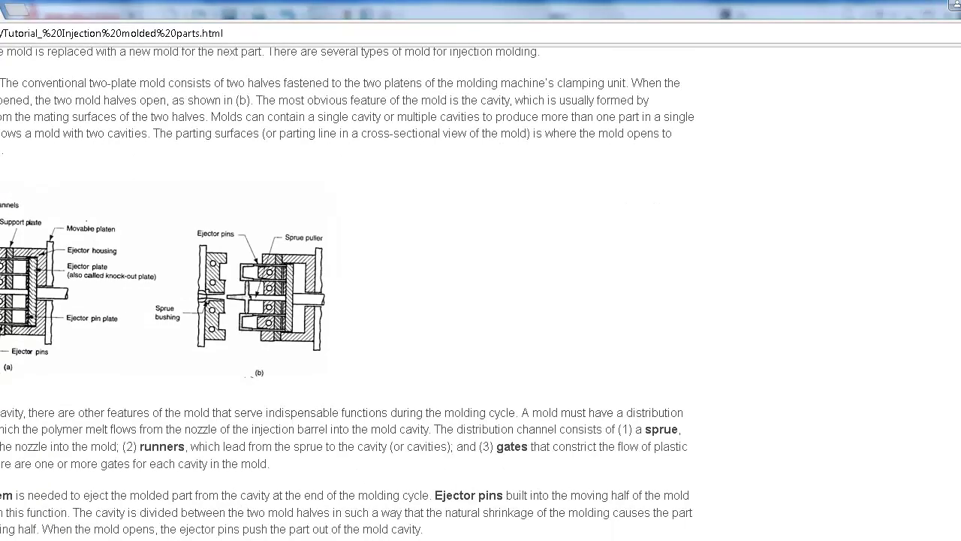
scroll(345, 293, "down", 2)
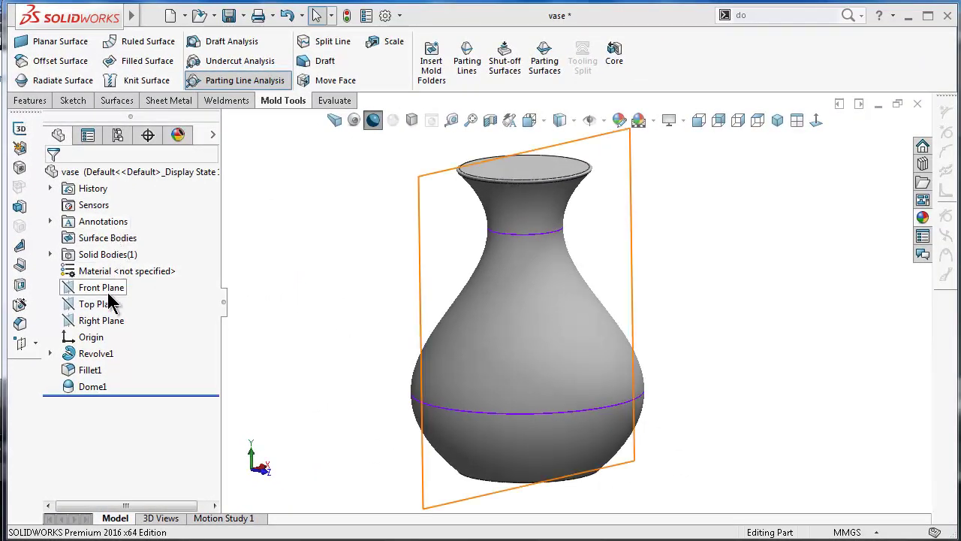
Step: Rerun Parting Line Analysis with Front Plane as pull direction and orbit to inspect the line
left_click(109, 294)
left_click(225, 82)
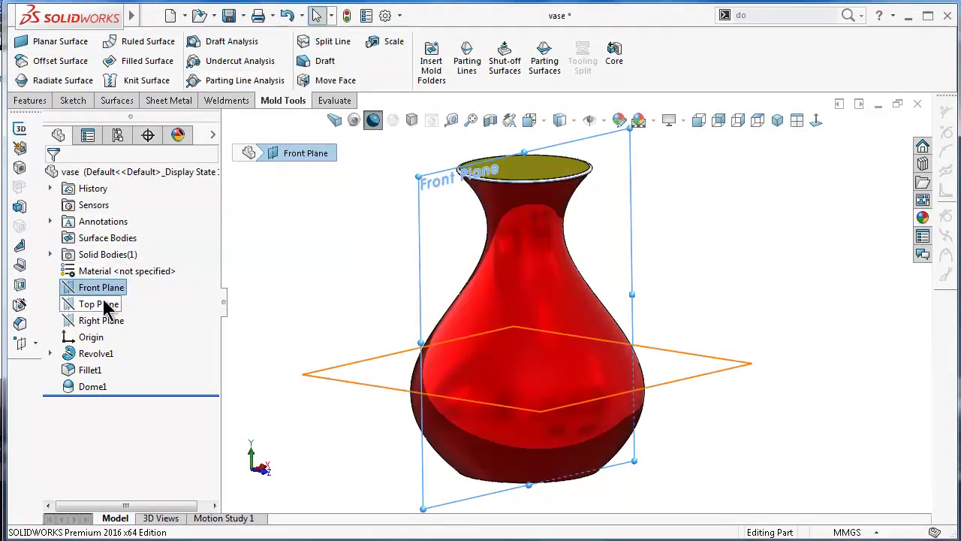
left_click(223, 84)
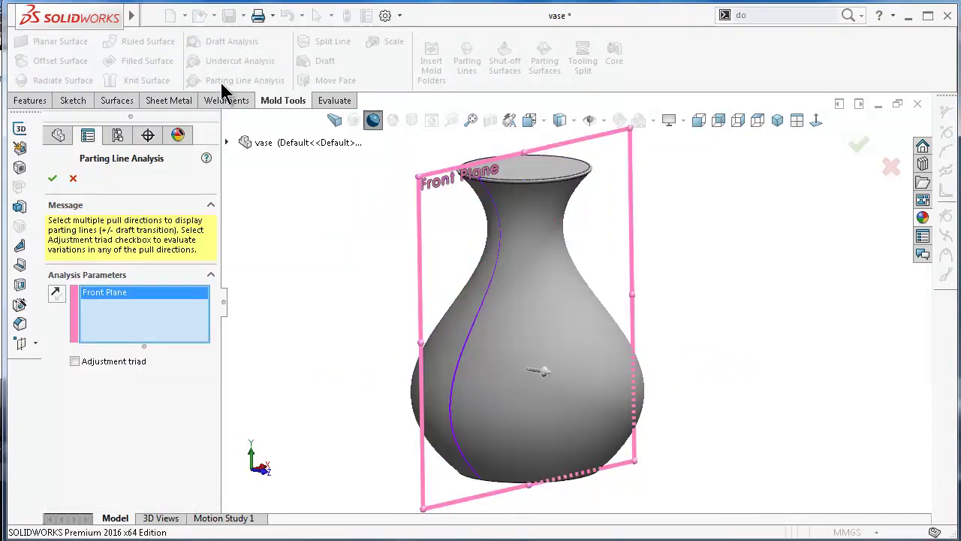
left_click(858, 144)
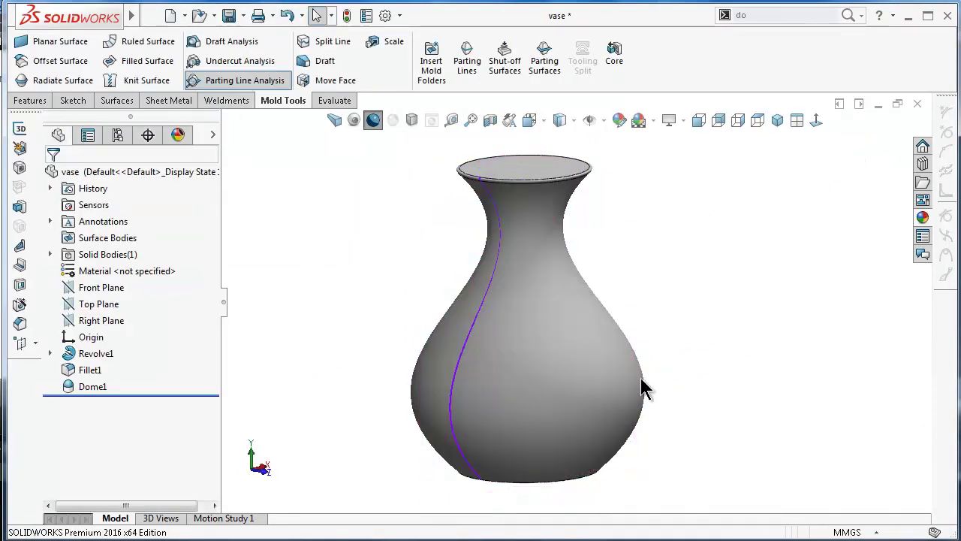
middle_click_drag(645, 388, 542, 295)
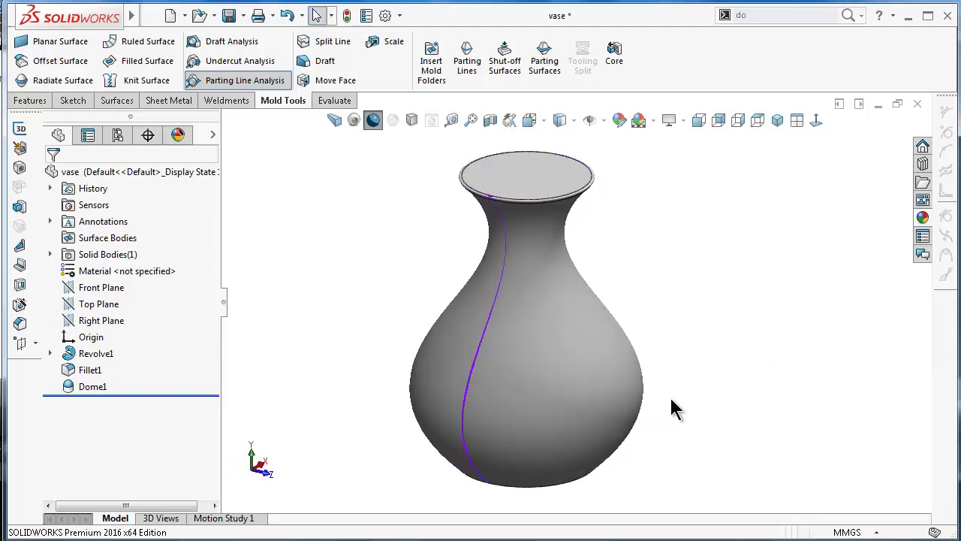